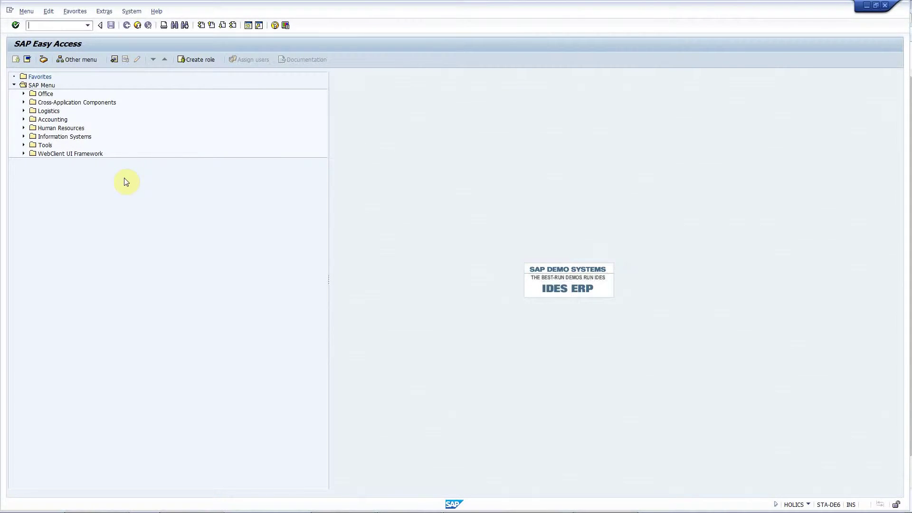
Step: Run program ZDUMP via se38 and show the COMPUTE_FLOAT_ZERODIVIDE runtime error's long text
{"action": "type", "text": "se38"}
{"action": "key", "text": "Return"}
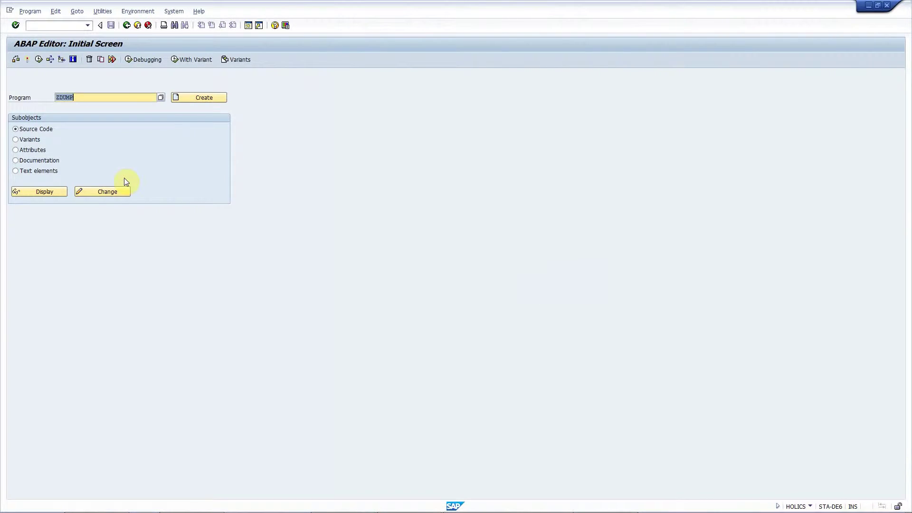
{"action": "key", "text": "F8"}
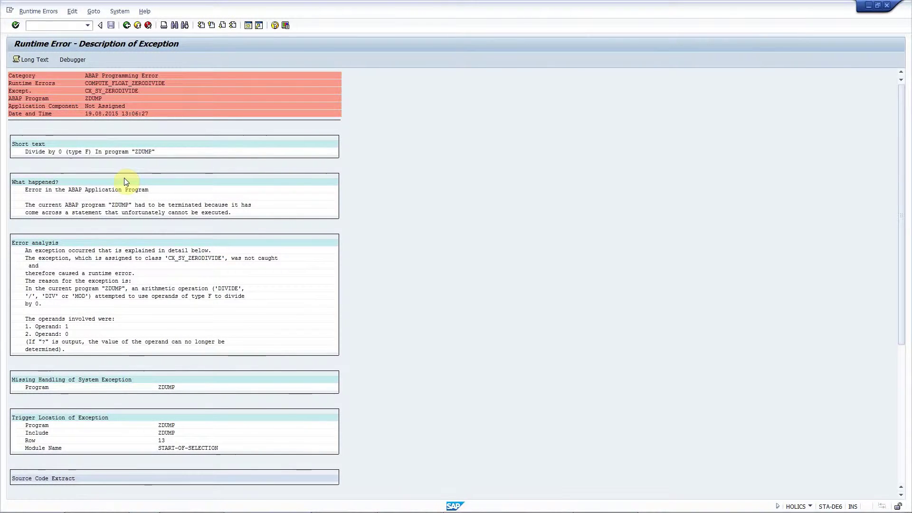
{"action": "left_click", "coordinate": [32, 63]}
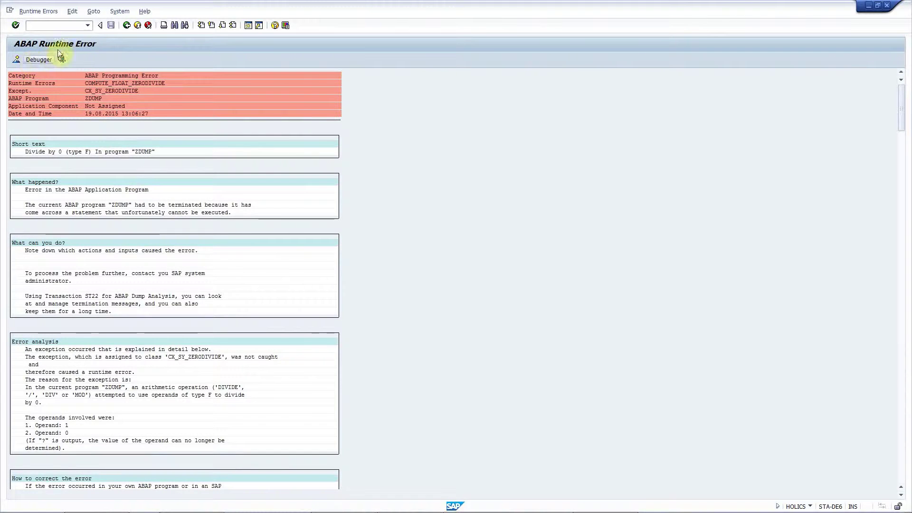
Step: Start STA ticket 251 from the System menu's STA Add-ons with subject 'test'
{"action": "left_click", "coordinate": [124, 14]}
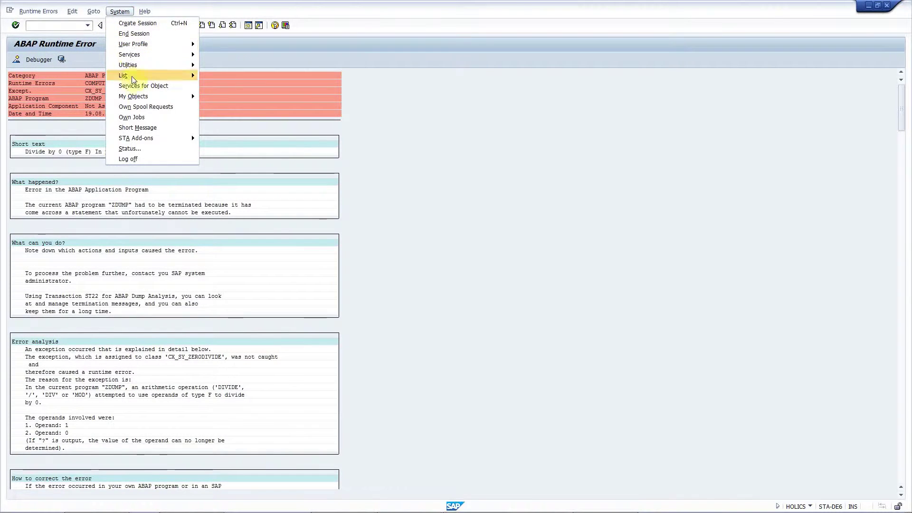
{"action": "mouse_move", "coordinate": [149, 138]}
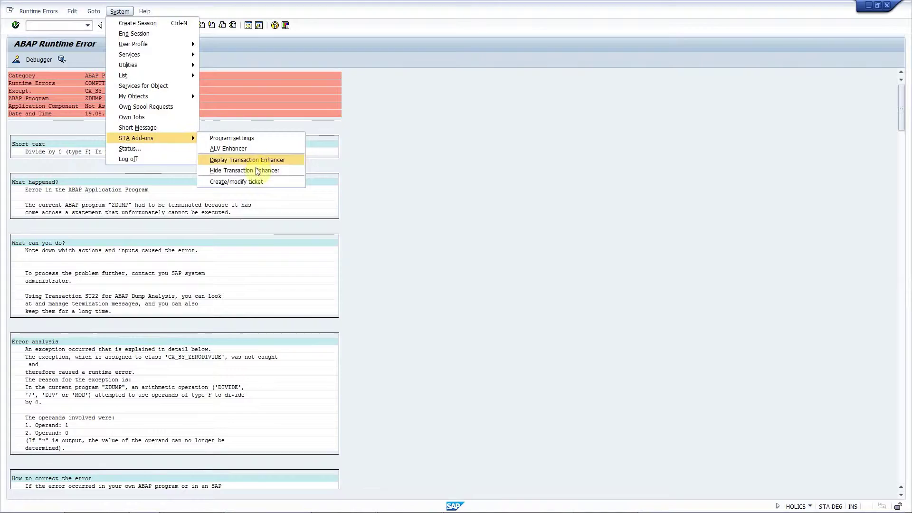
{"action": "left_click", "coordinate": [260, 184]}
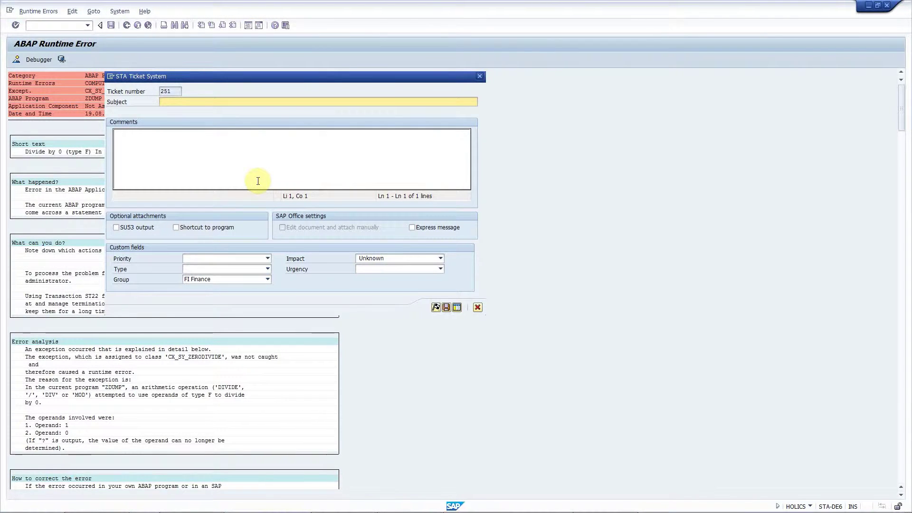
{"action": "type", "text": "test"}
Step: Complete ticket 251, then open its zipped short-dump attachment and view the HTML dump report
{"action": "left_click", "coordinate": [436, 308]}
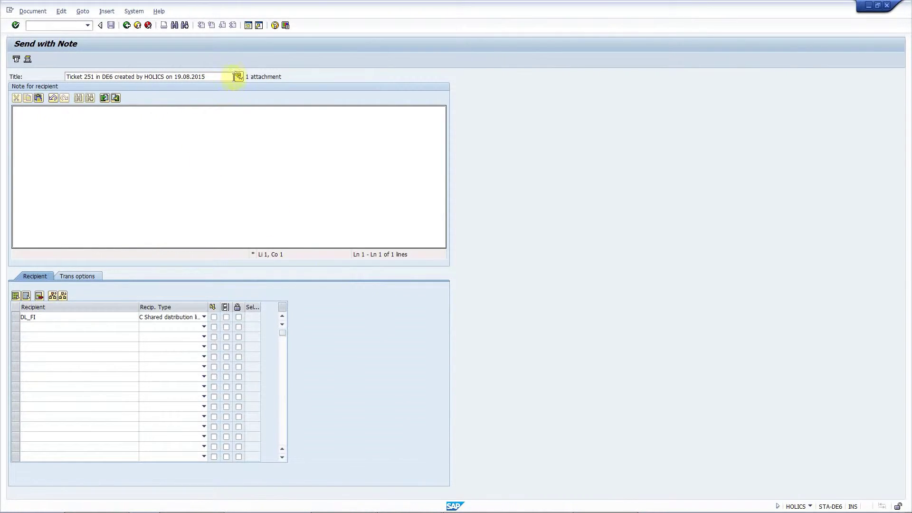
{"action": "left_click", "coordinate": [238, 76]}
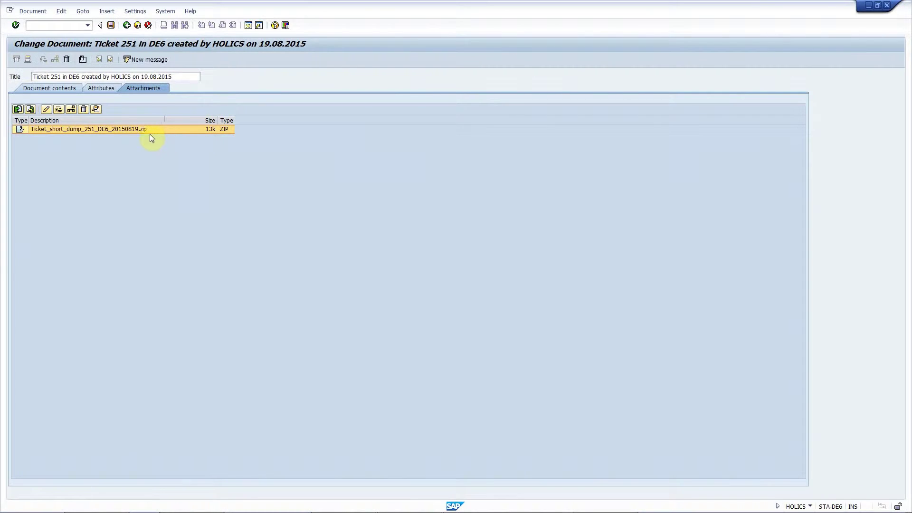
{"action": "double_click", "coordinate": [128, 129]}
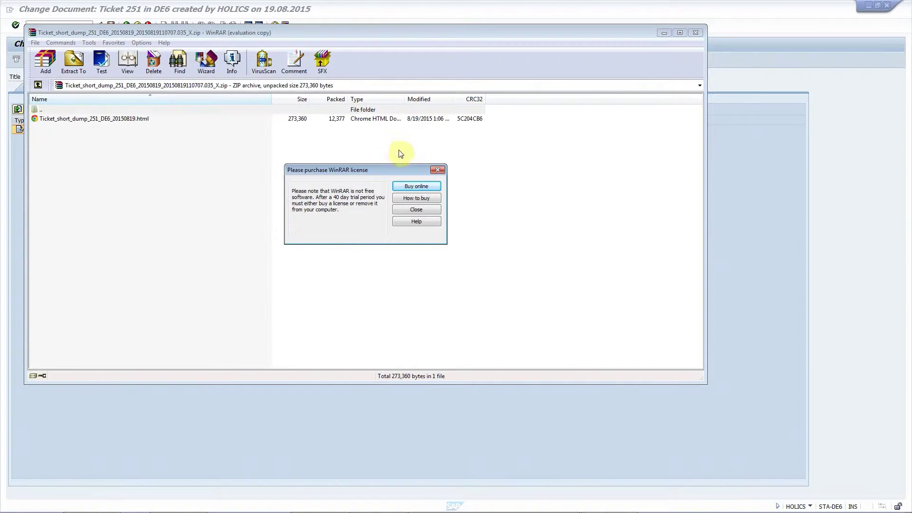
{"action": "left_click", "coordinate": [438, 170]}
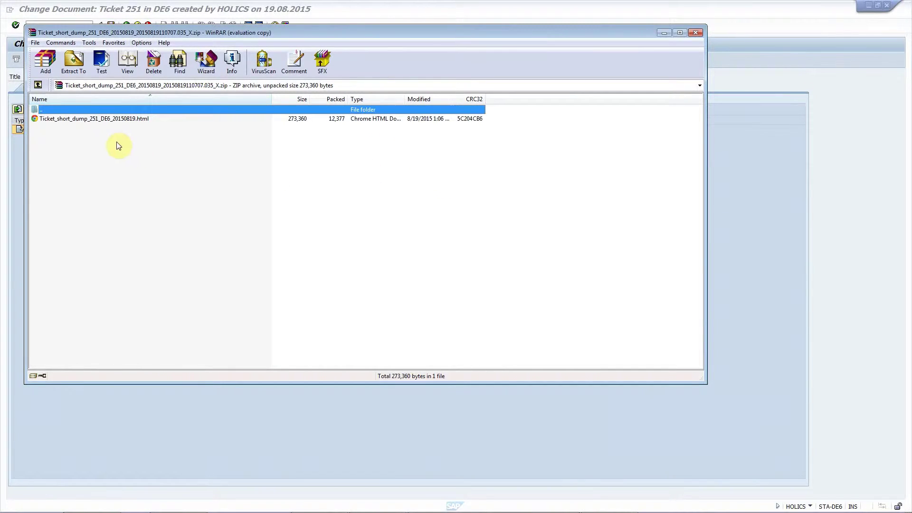
{"action": "double_click", "coordinate": [76, 120]}
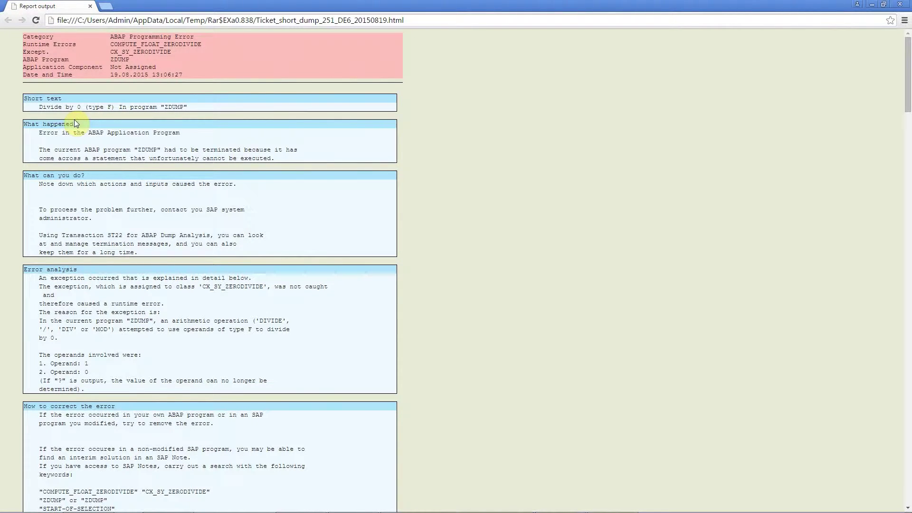
Step: Close the Chrome window showing the COMPUTE_FLOAT_ZERODIVIDE dump report
{"action": "left_click", "coordinate": [907, 4]}
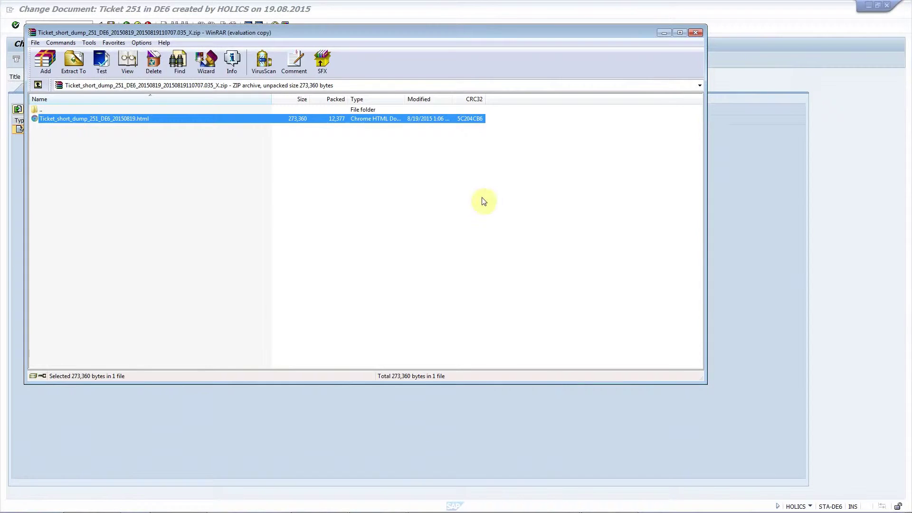
Step: Close WinRAR to return to ticket 251's Change Document attachment list
{"action": "left_click", "coordinate": [695, 34]}
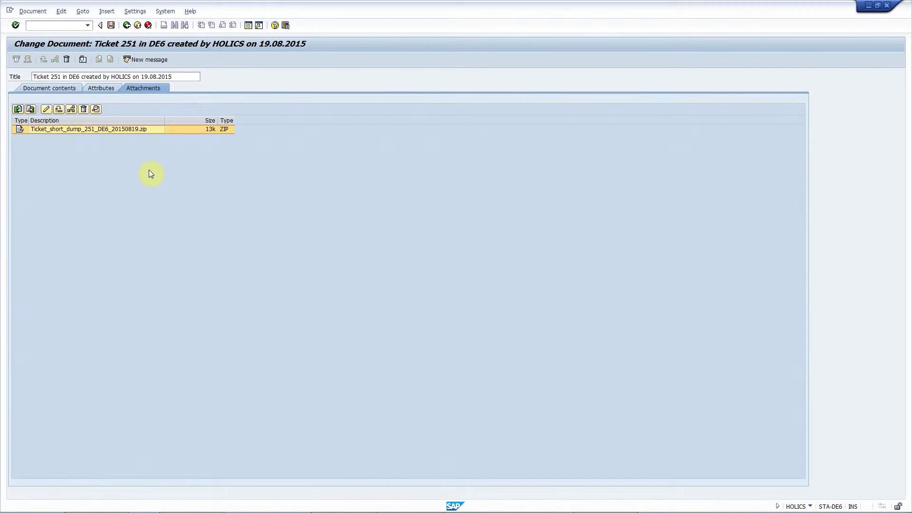
Step: In the other SAP session, list va05 sales orders for document dates 13.07.2010 to 19.08.2015
{"action": "key", "text": "alt+Tab"}
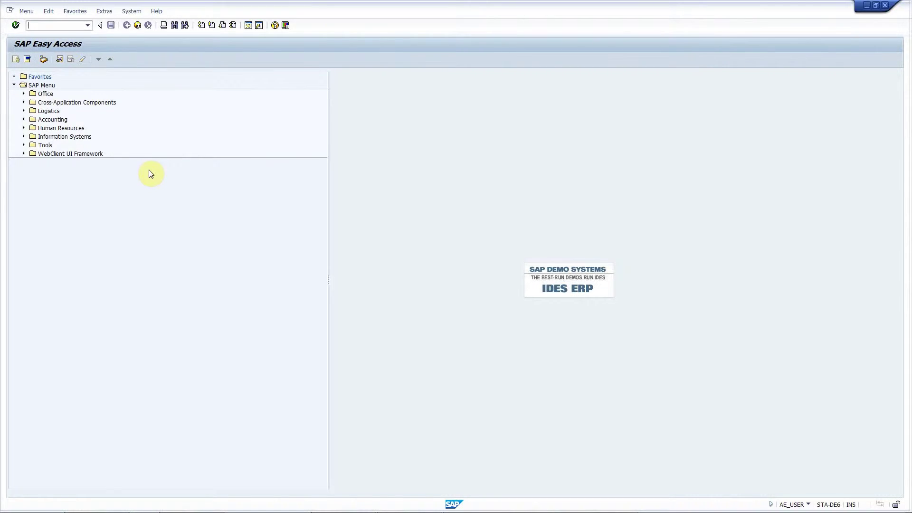
{"action": "type", "text": "va05"}
{"action": "key", "text": "Return"}
{"action": "key", "text": "Tab"}
{"action": "key", "text": "Tab"}
{"action": "key", "text": "Tab"}
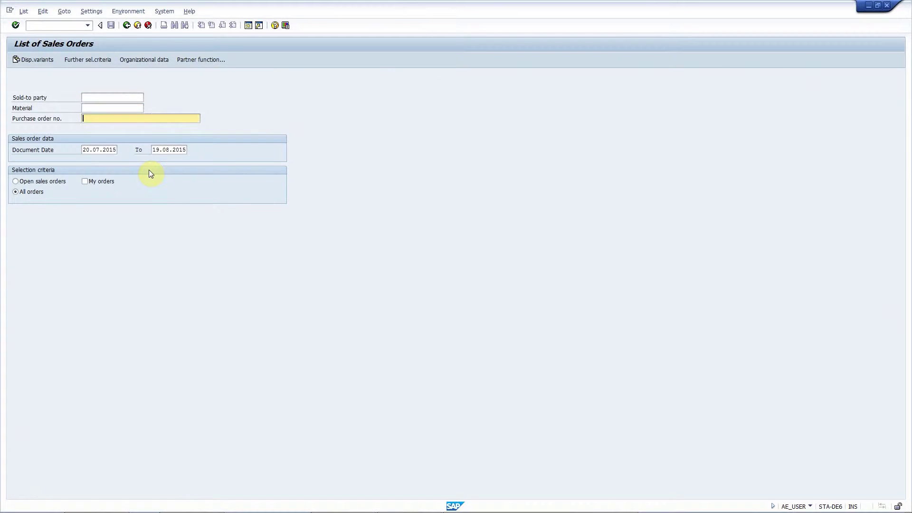
{"action": "type", "text": "13.07.2010"}
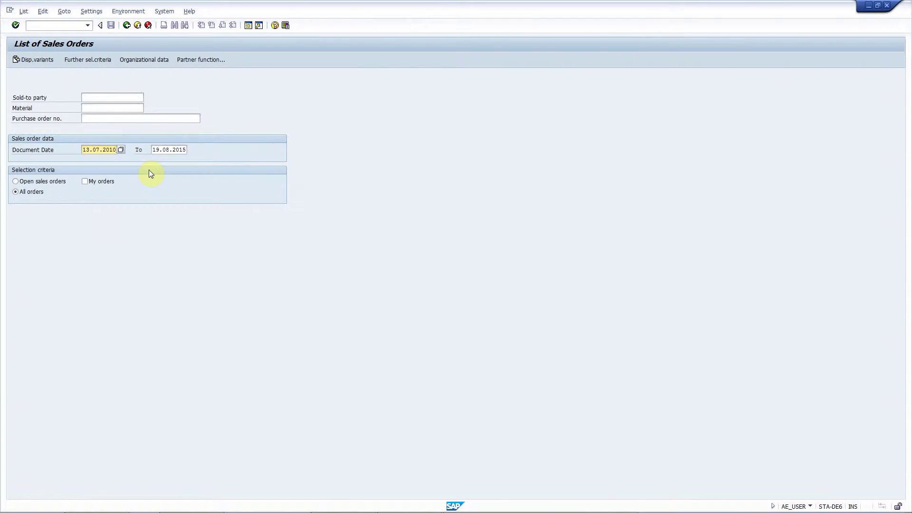
{"action": "key", "text": "Return"}
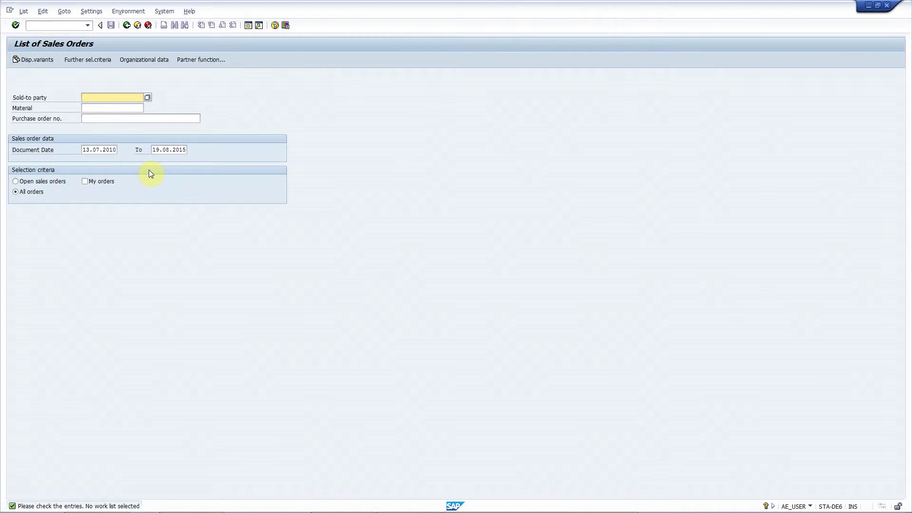
Step: Choose Create/modify ticket under STA Add-ons from the List of Sales Orders screen
{"action": "left_click", "coordinate": [164, 11]}
{"action": "mouse_move", "coordinate": [200, 138]}
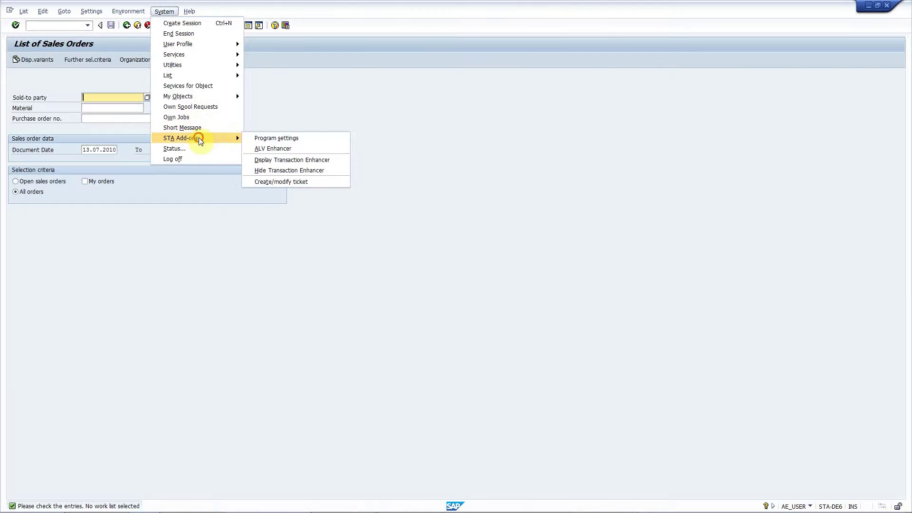
{"action": "left_click", "coordinate": [305, 181]}
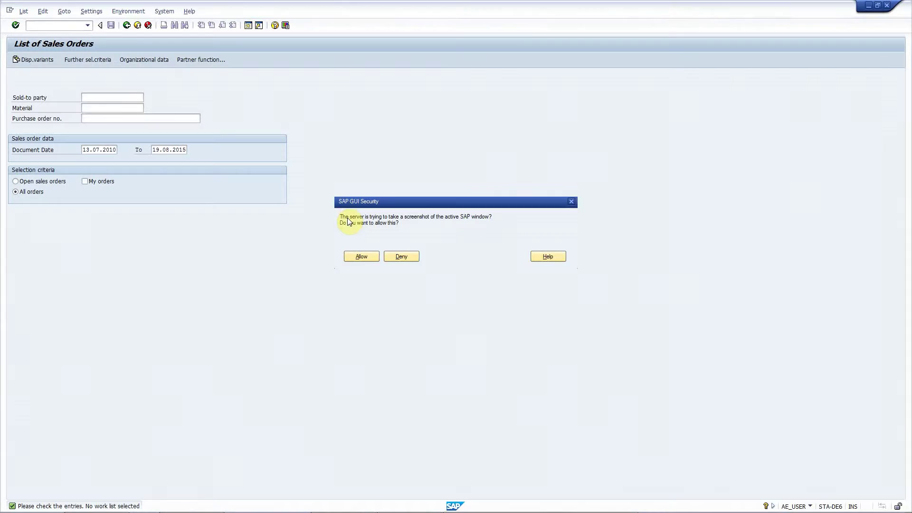
Step: Allow the screenshot, then create ticket 252 with subject 'test' and SU53 output attached
{"action": "left_click", "coordinate": [368, 257]}
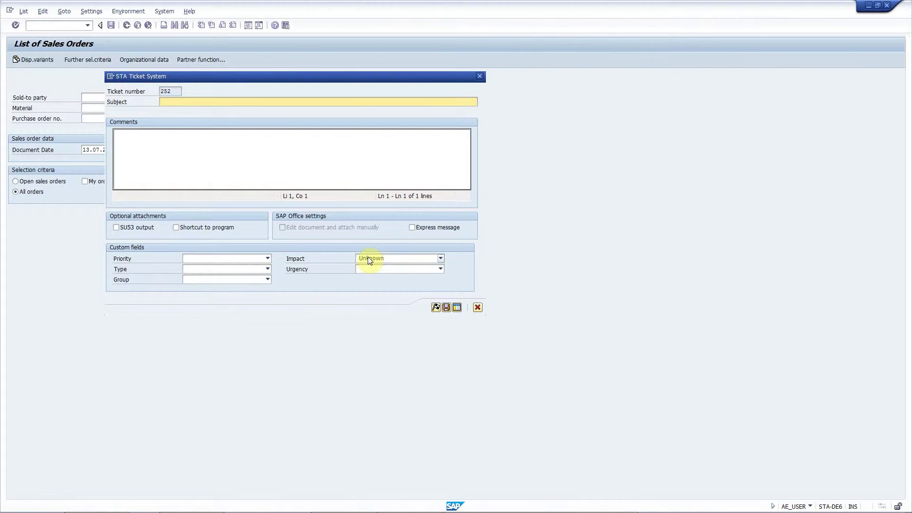
{"action": "type", "text": "test"}
{"action": "left_click", "coordinate": [127, 228]}
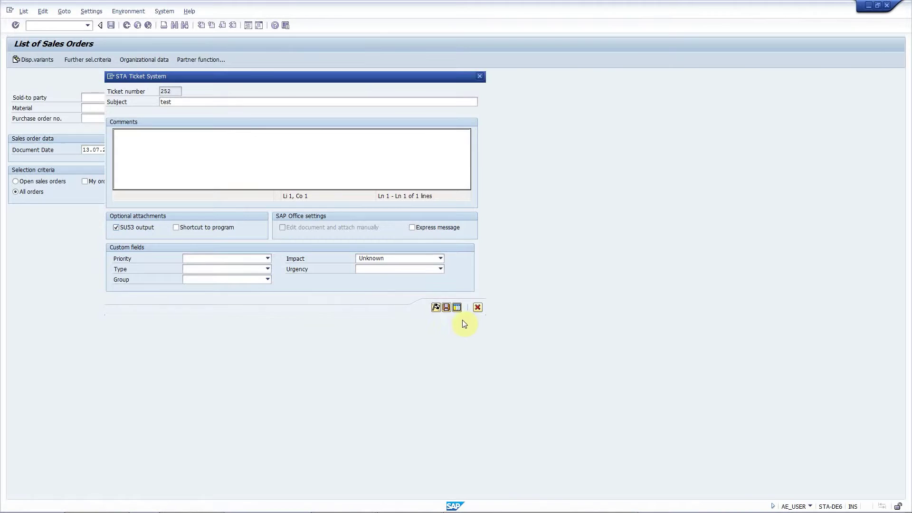
{"action": "left_click", "coordinate": [436, 307]}
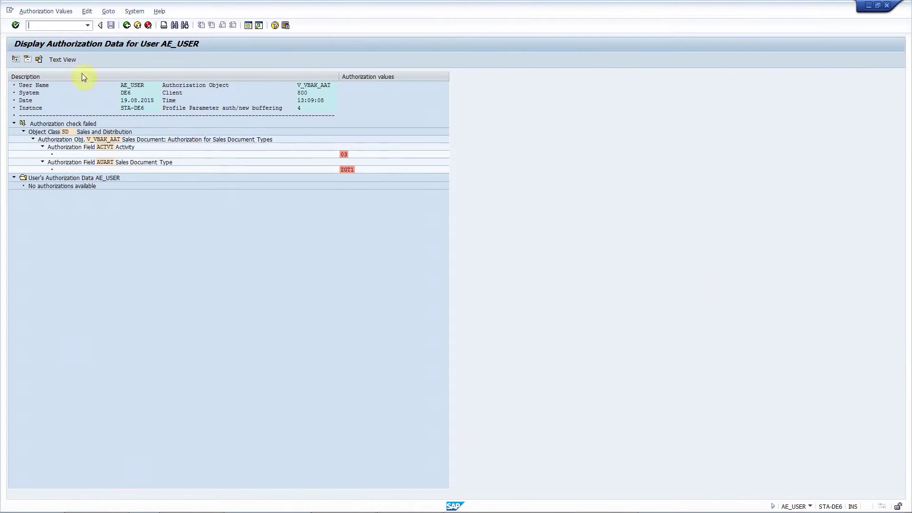
Step: Go back from the authorization data display to ticket 252's Send with Note screen
{"action": "left_click", "coordinate": [126, 26]}
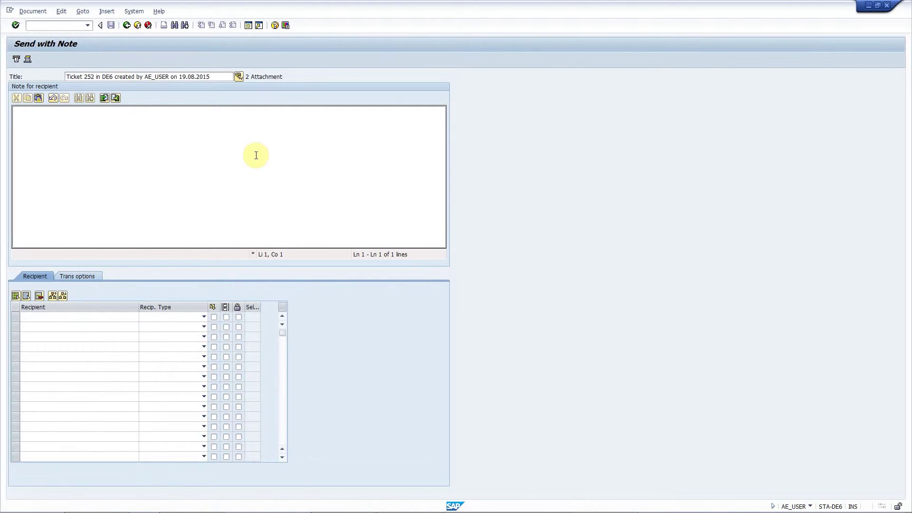
Step: Open ticket 252's Ticket_252 PNG screenshot attachment in Windows Photo Viewer
{"action": "left_click", "coordinate": [238, 76]}
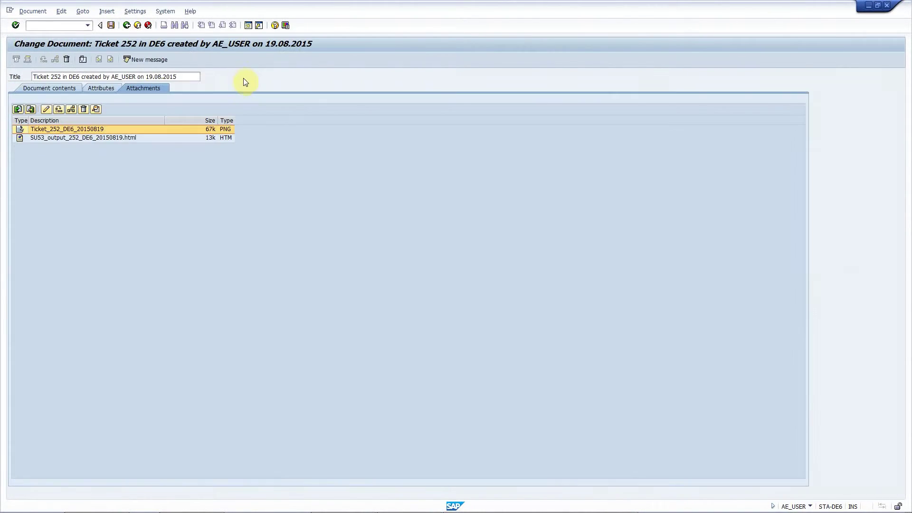
{"action": "double_click", "coordinate": [146, 129]}
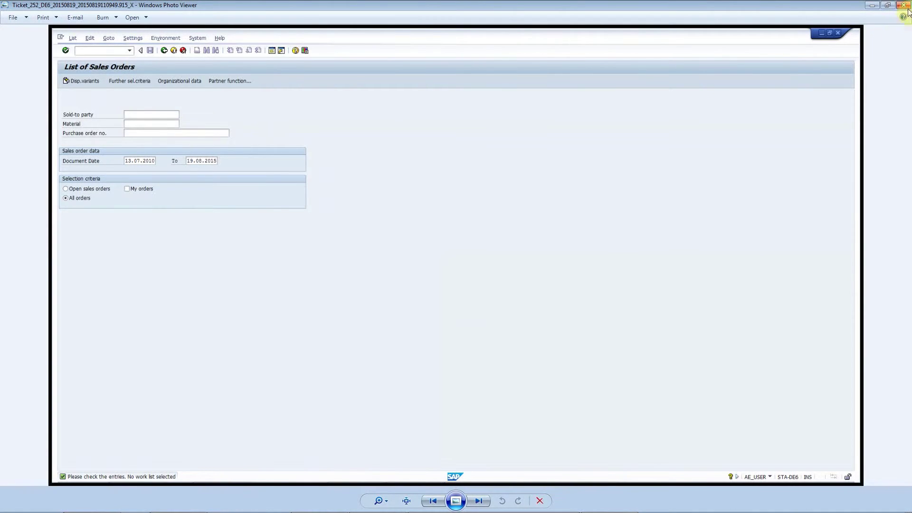
Step: Close the screenshot, view the SU53_output HTML attachment, and return to ticket 252's attachment list
{"action": "left_click", "coordinate": [902, 7]}
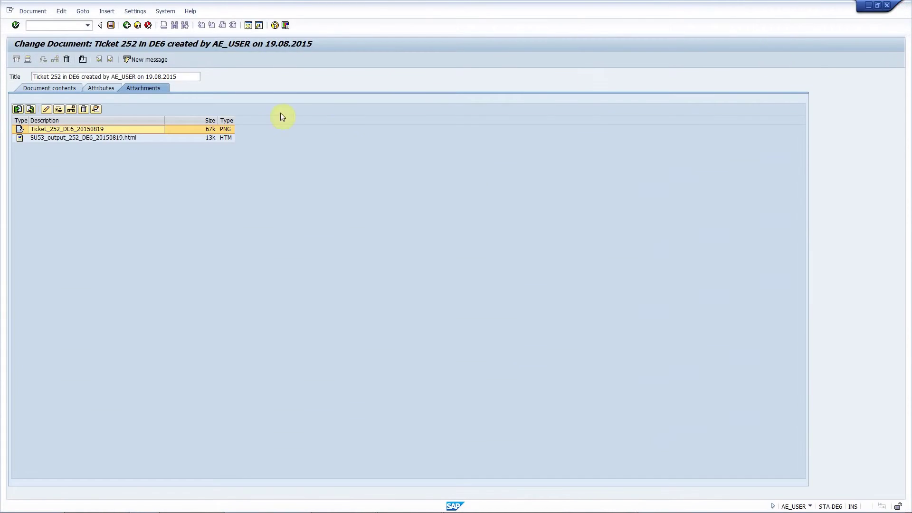
{"action": "double_click", "coordinate": [138, 138]}
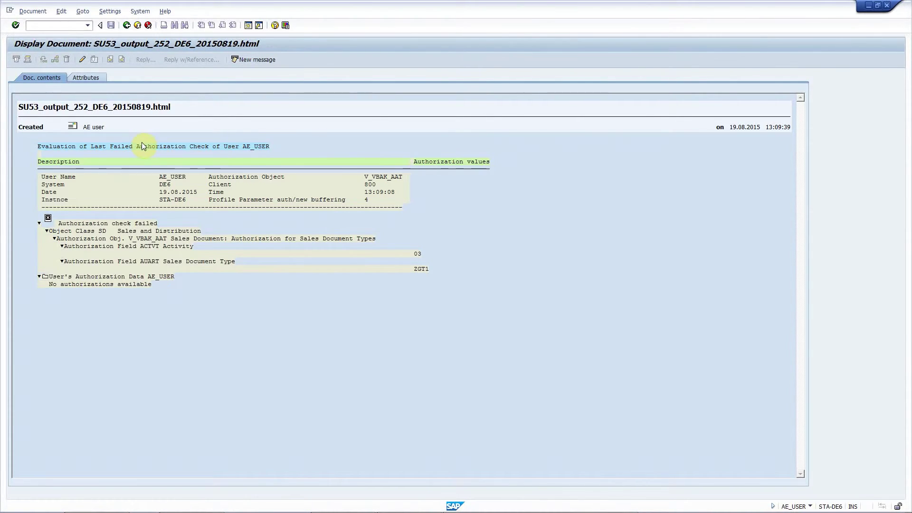
{"action": "key", "text": "F3"}
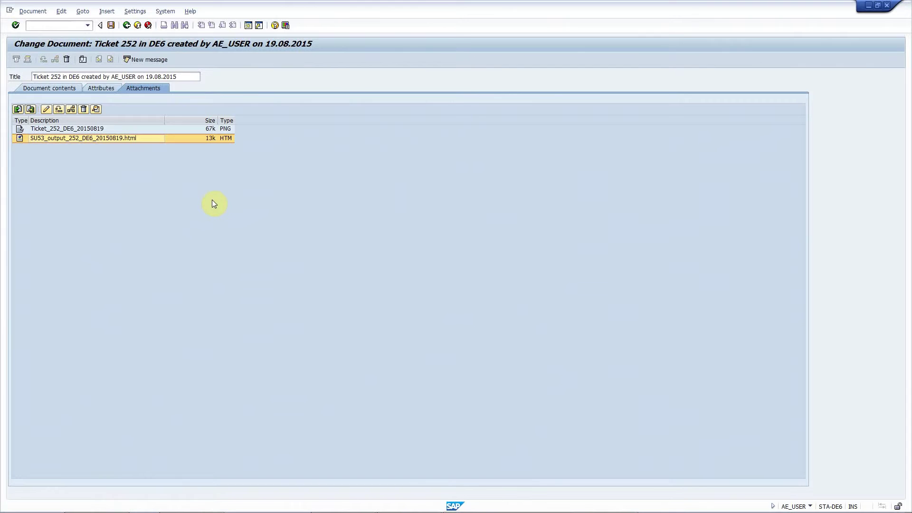
Step: Return to SAP Easy Access and display standard order 14378 with transaction va03
{"action": "key", "text": "alt+Tab"}
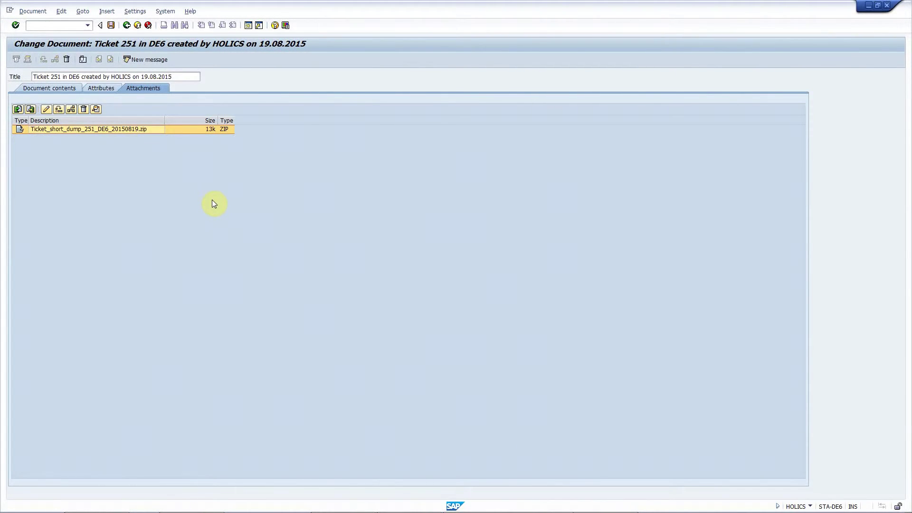
{"action": "key", "text": "alt+Tab"}
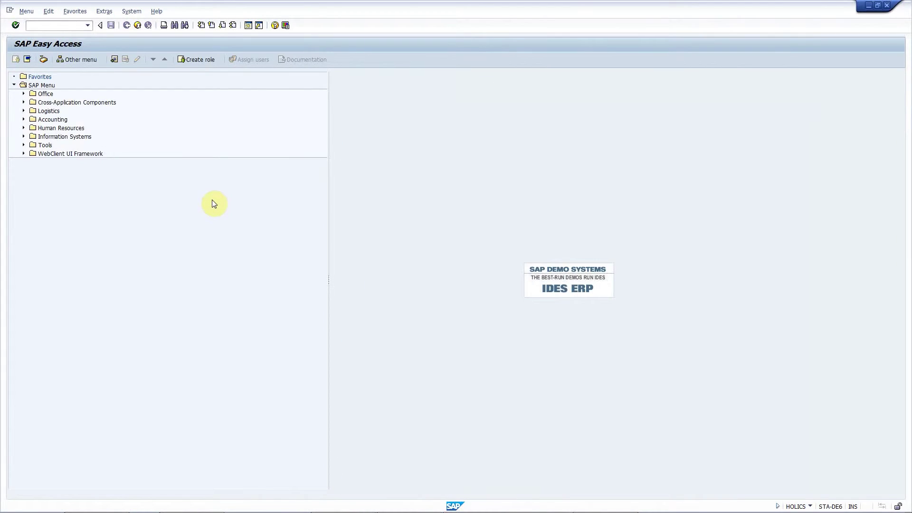
{"action": "type", "text": "va03"}
{"action": "key", "text": "Return"}
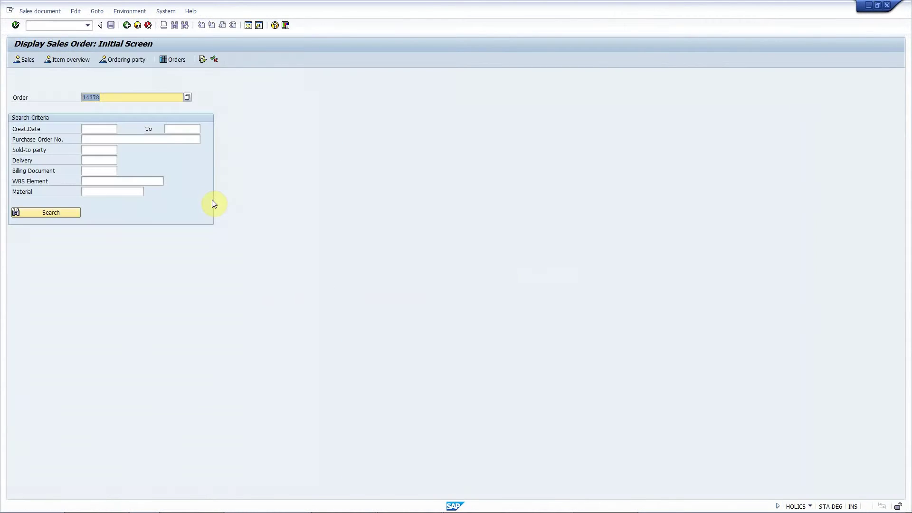
{"action": "key", "text": "Return"}
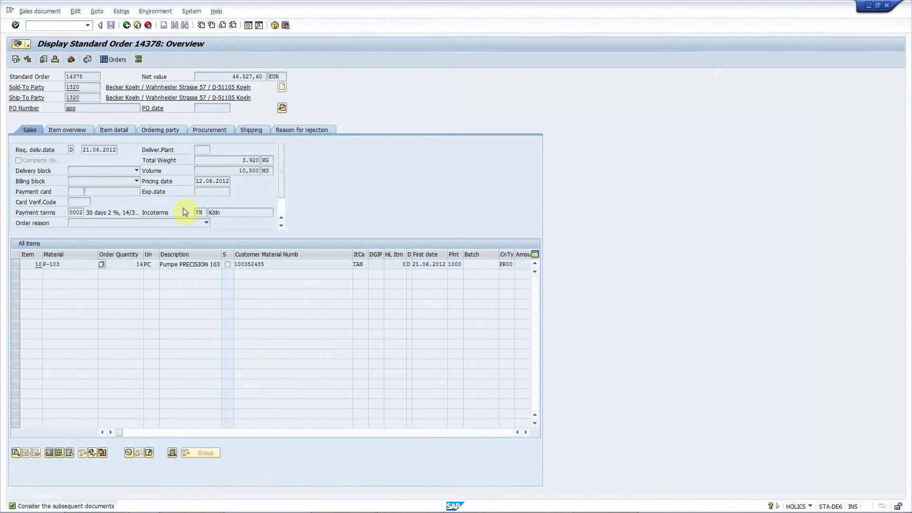
{"action": "left_click", "coordinate": [106, 150]}
{"action": "left_click", "coordinate": [190, 11]}
Step: Create ticket 253 with subject 'test' and a shortcut to the current program attached
{"action": "mouse_move", "coordinate": [240, 138]}
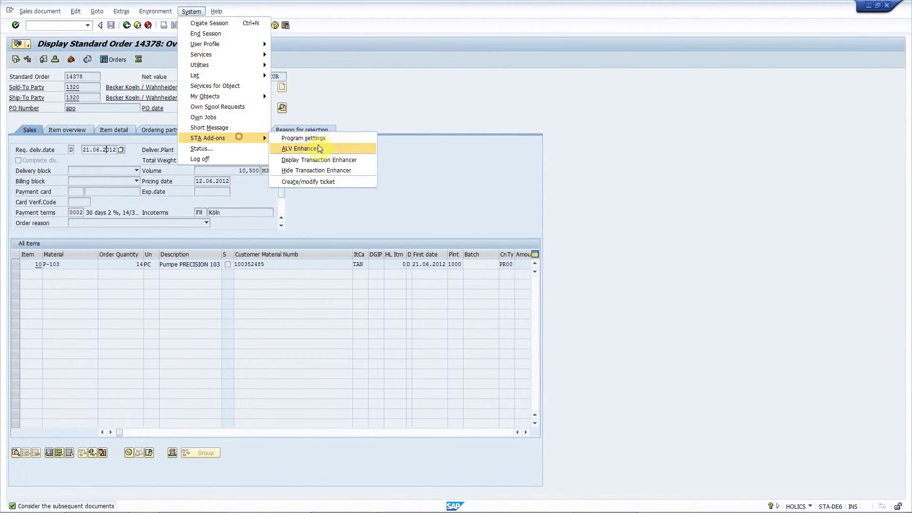
{"action": "left_click", "coordinate": [327, 181]}
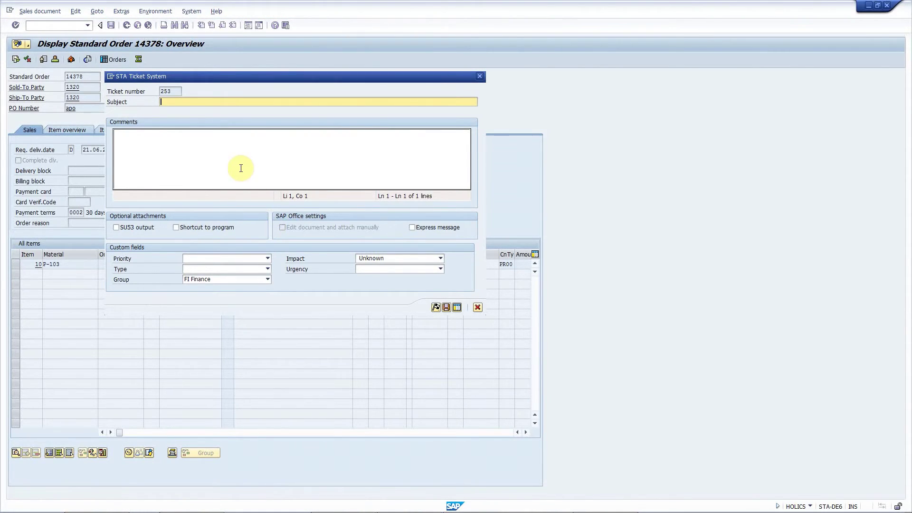
{"action": "type", "text": "est"}
{"action": "left_click", "coordinate": [176, 227]}
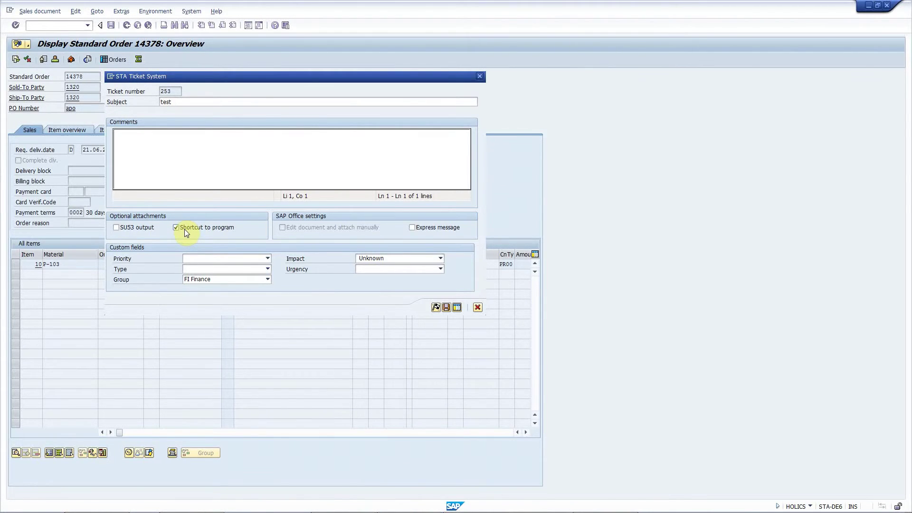
{"action": "left_click", "coordinate": [435, 307]}
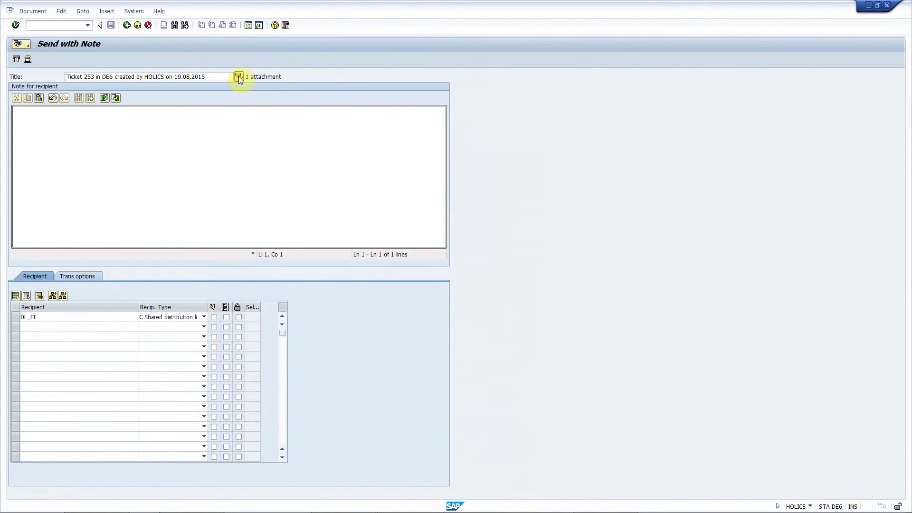
Step: Launch ticket 253's TCode VA03 shortcut attachment and log on with the user name and password
{"action": "left_click", "coordinate": [239, 76]}
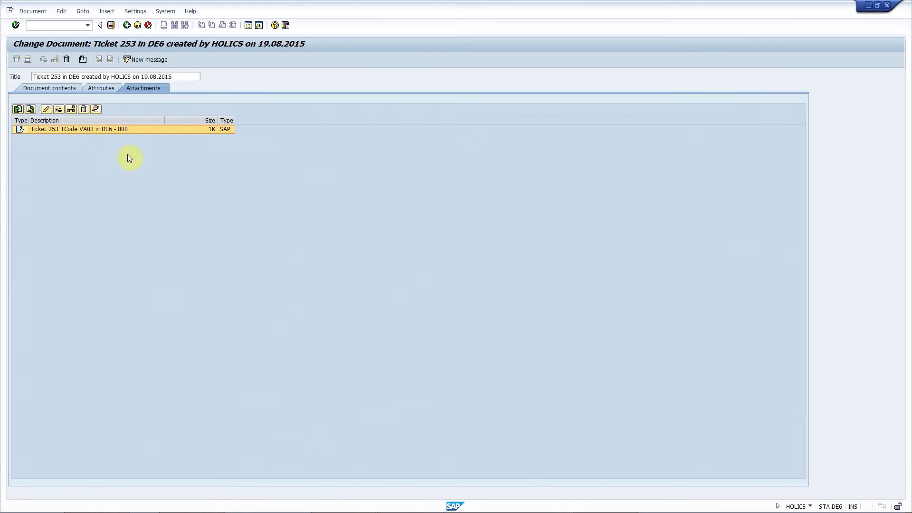
{"action": "double_click", "coordinate": [116, 130]}
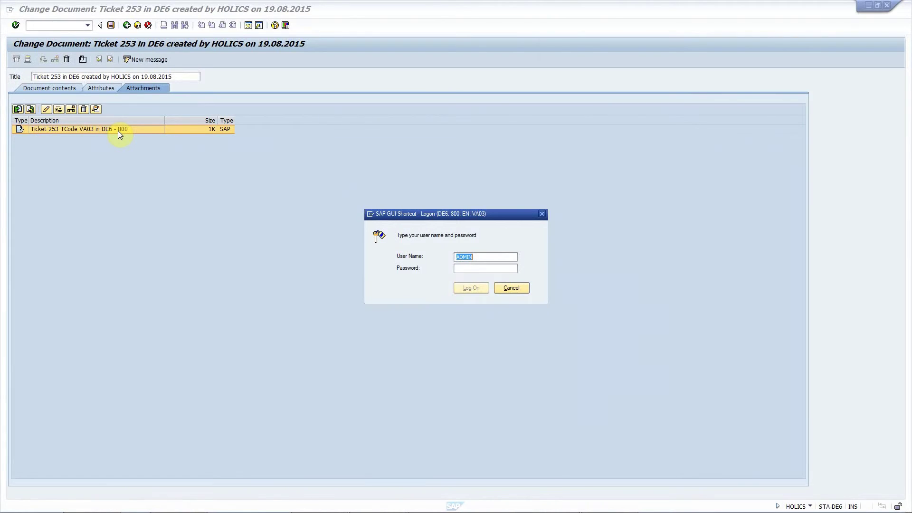
{"action": "type", "text": "HOLICS"}
{"action": "key", "text": "Tab"}
{"action": "type", "text": "********"}
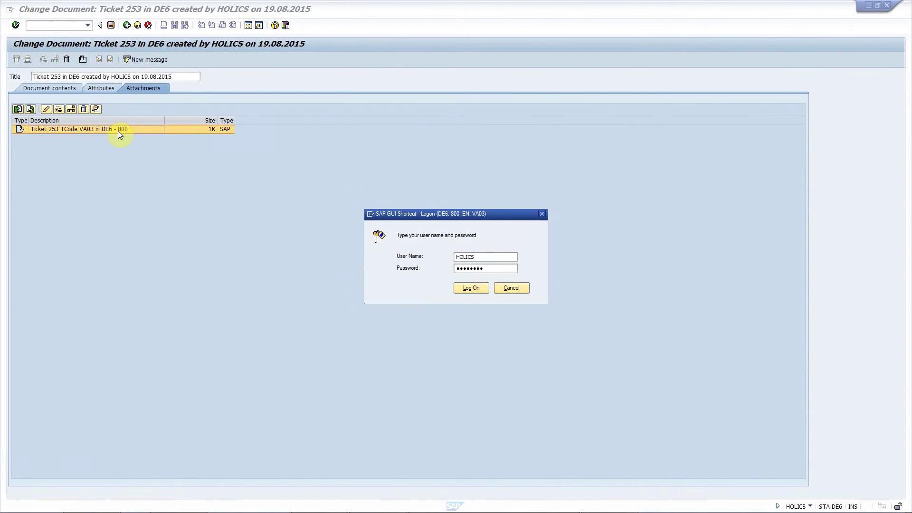
{"action": "key", "text": "Return"}
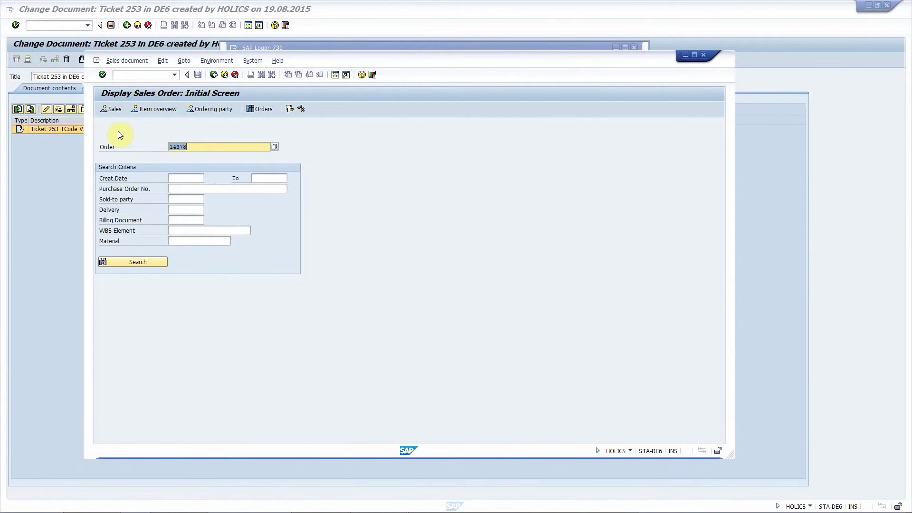